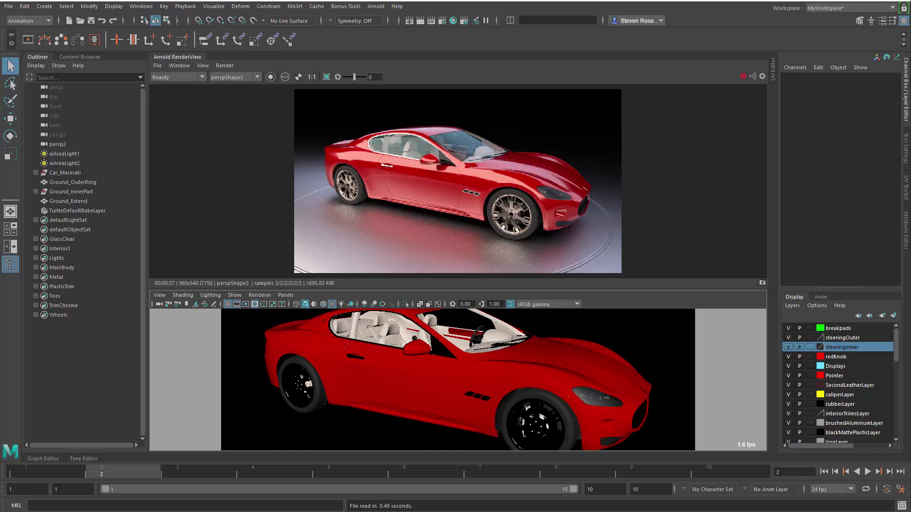
# - Open the Render Setup window and dock it beside the Outliner
pyautogui.moveTo(616, 391)
pyautogui.keyDown('alt'); pyautogui.mouseDown()
pyautogui.moveTo(599, 389)
pyautogui.moveTo(644, 406)
pyautogui.moveTo(603, 403)
pyautogui.mouseUp(); pyautogui.keyUp('alt')
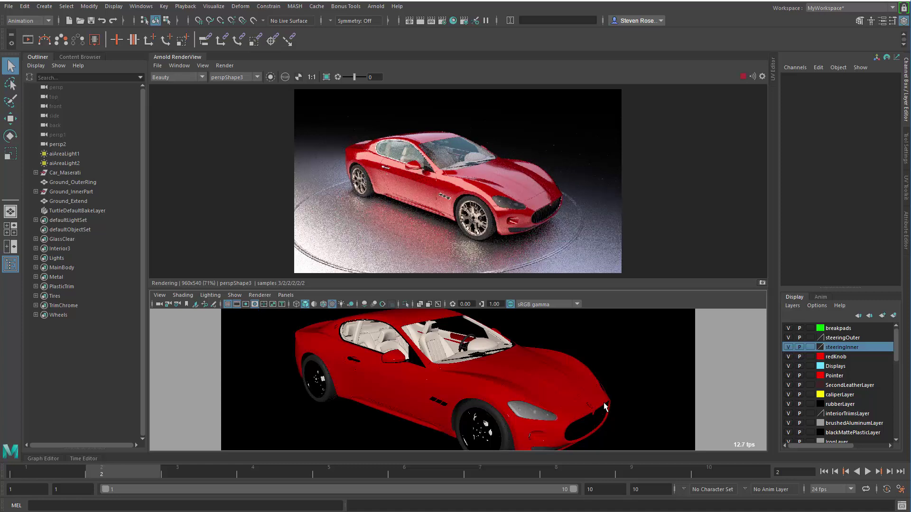
pyautogui.keyDown('alt'); pyautogui.moveTo(303, 415); pyautogui.dragTo(314, 412); pyautogui.keyUp('alt')
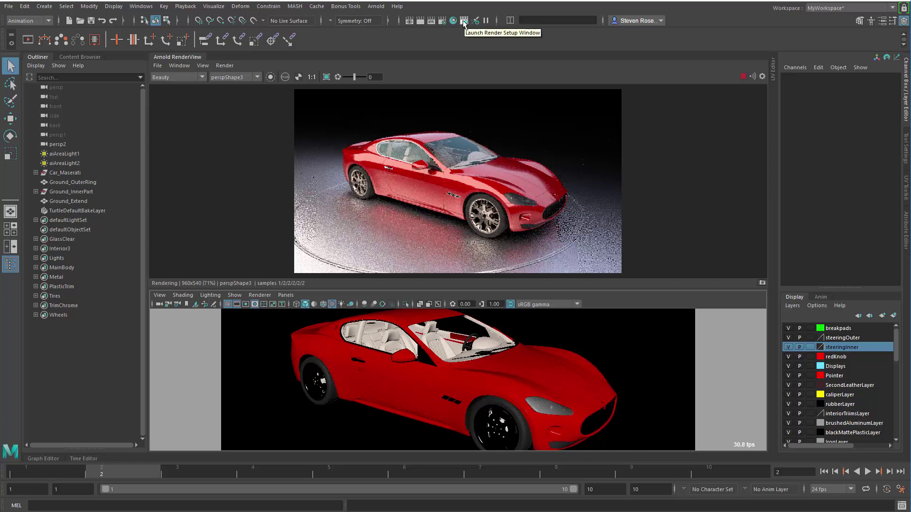
pyautogui.click(463, 24)
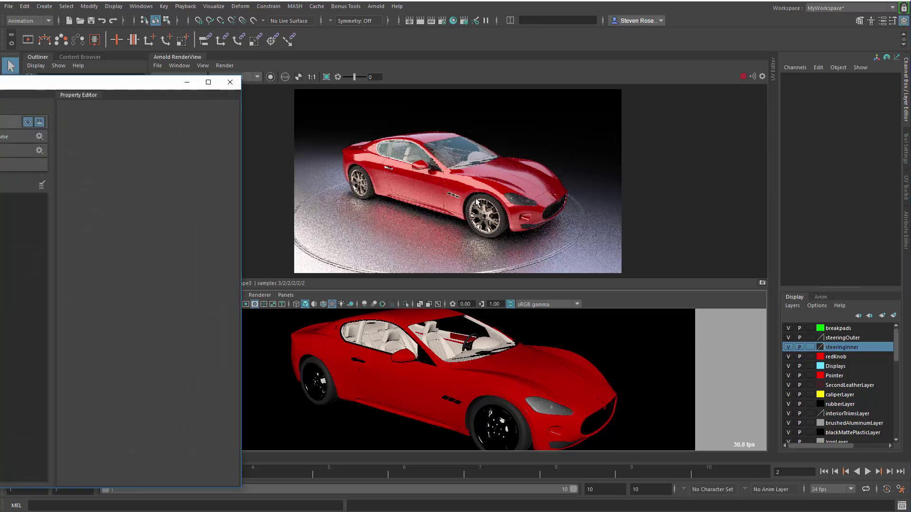
pyautogui.moveTo(68, 84); pyautogui.dragTo(390, 89)
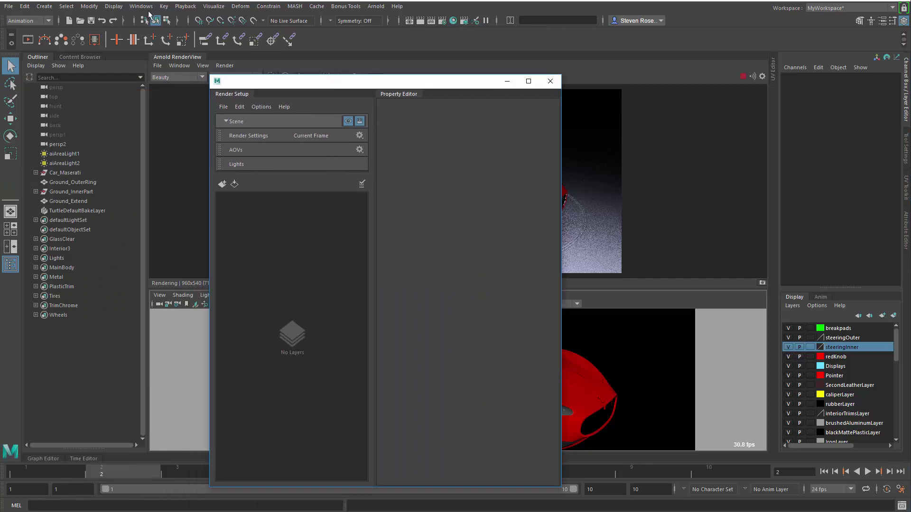
pyautogui.click(140, 6)
pyautogui.moveTo(147, 70)
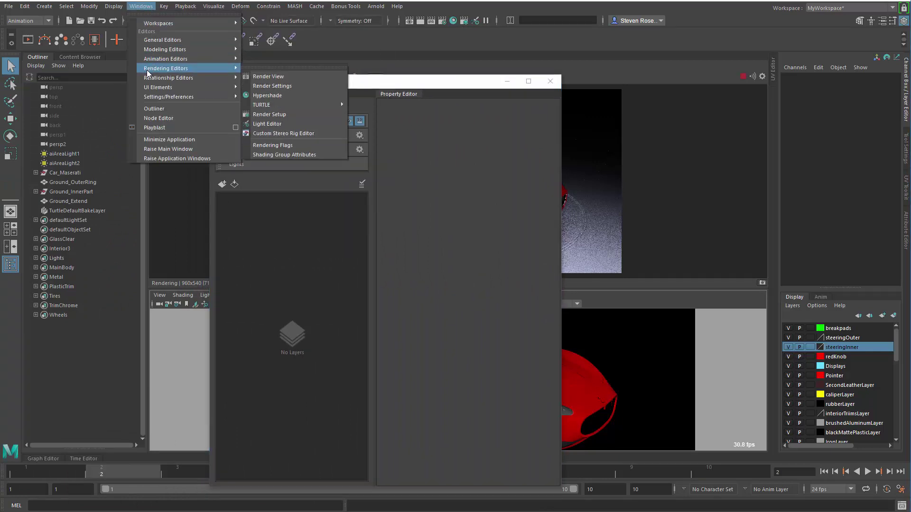
pyautogui.click(279, 118)
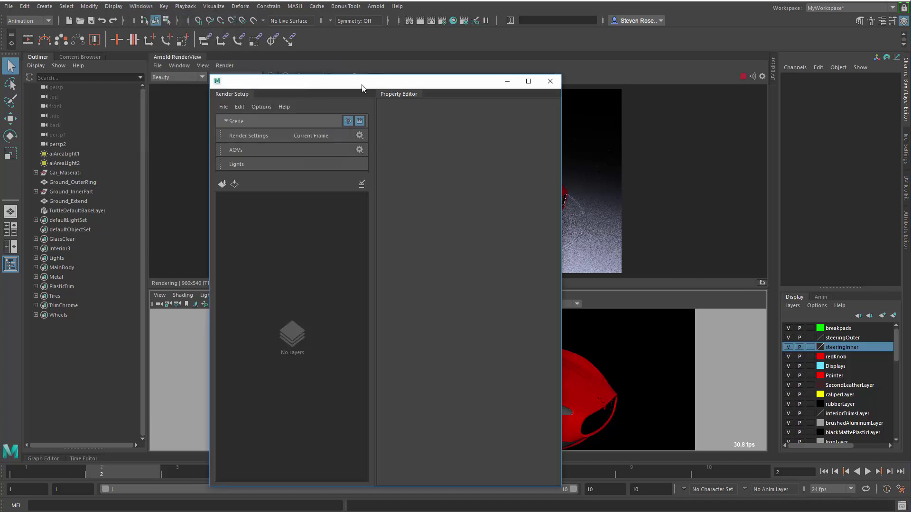
pyautogui.moveTo(366, 86); pyautogui.dragTo(146, 95)
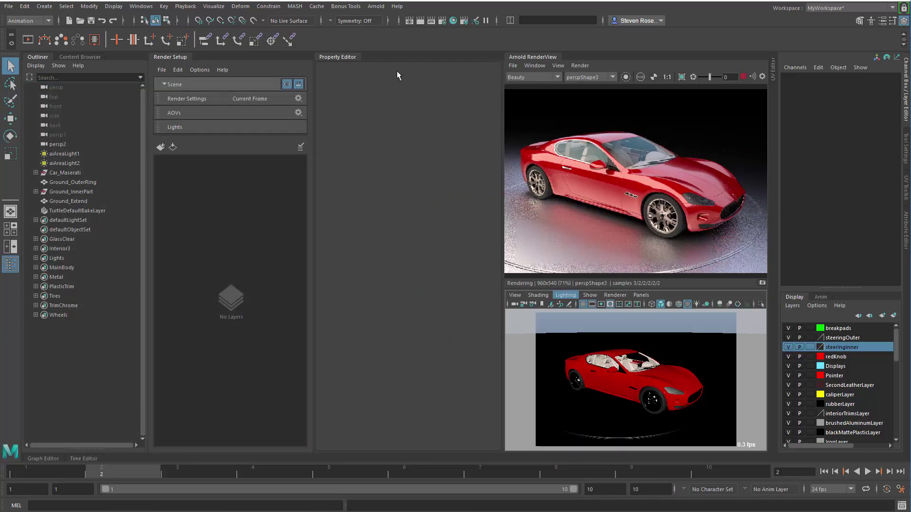
# - Collapse the Property Editor and keep the Arnold RenderView expanded above the viewport
pyautogui.click(338, 57)
pyautogui.click(338, 56)
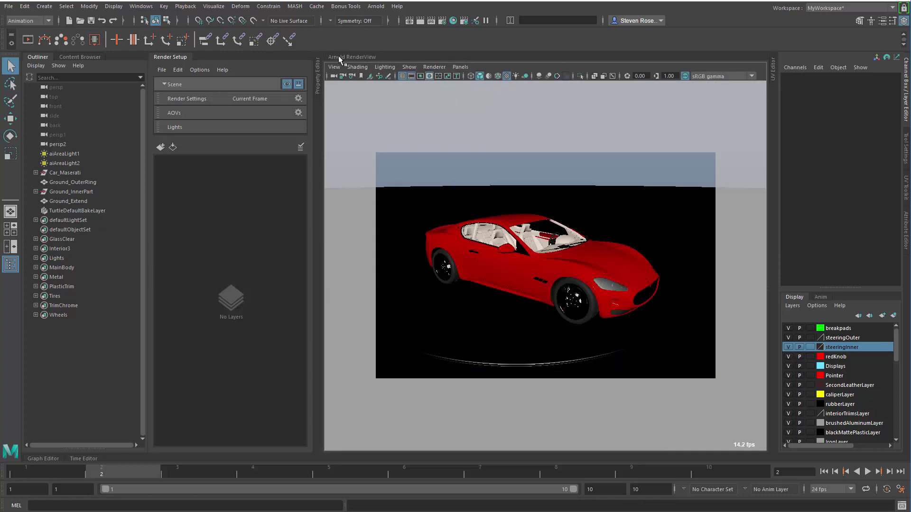
pyautogui.click(348, 57)
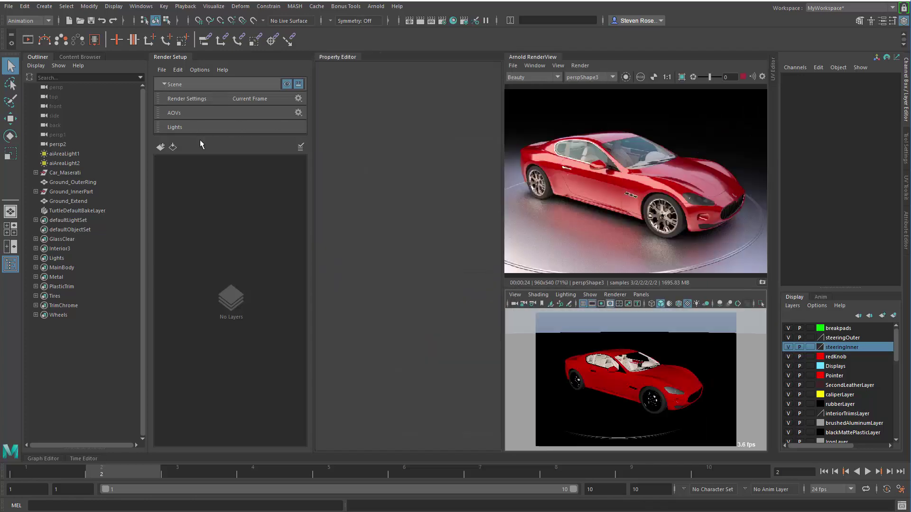
pyautogui.click(341, 57)
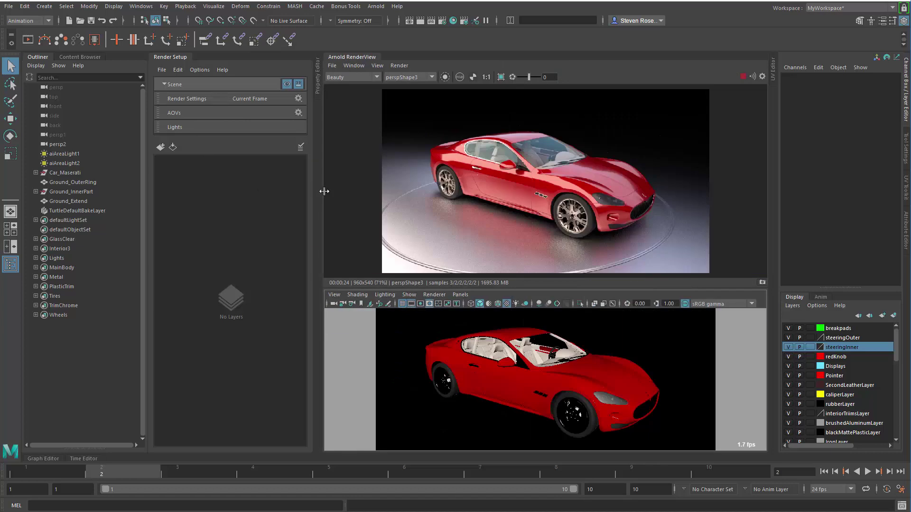
# - Set the preferred render setup system to Render Setup in the rendering preferences and close the preferences
pyautogui.click(141, 4)
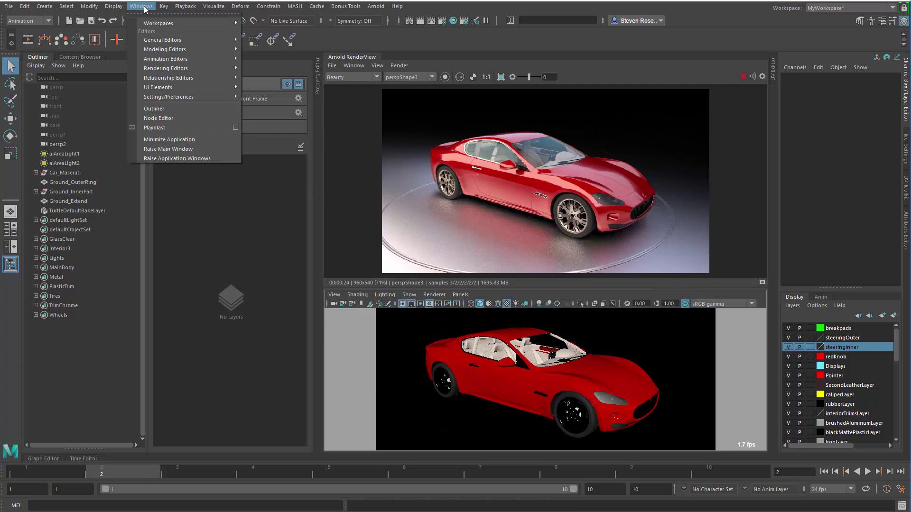
pyautogui.moveTo(189, 98)
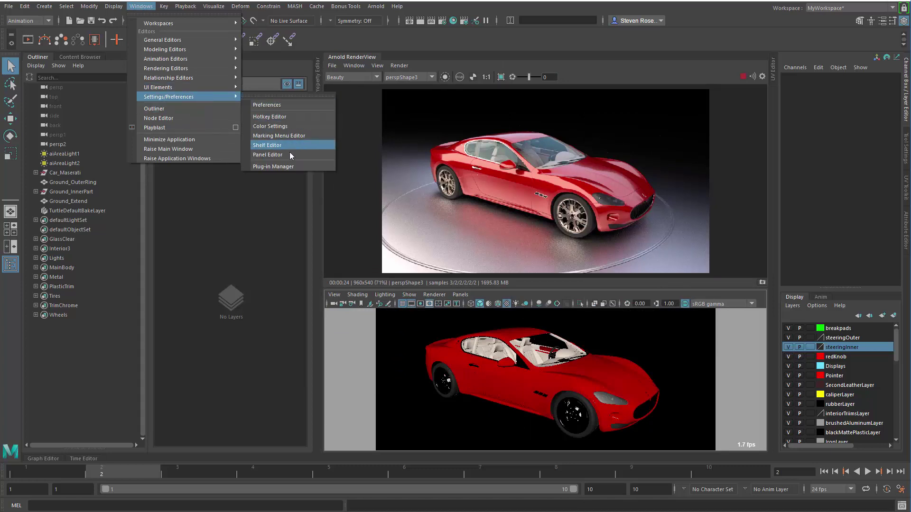
pyautogui.click(279, 105)
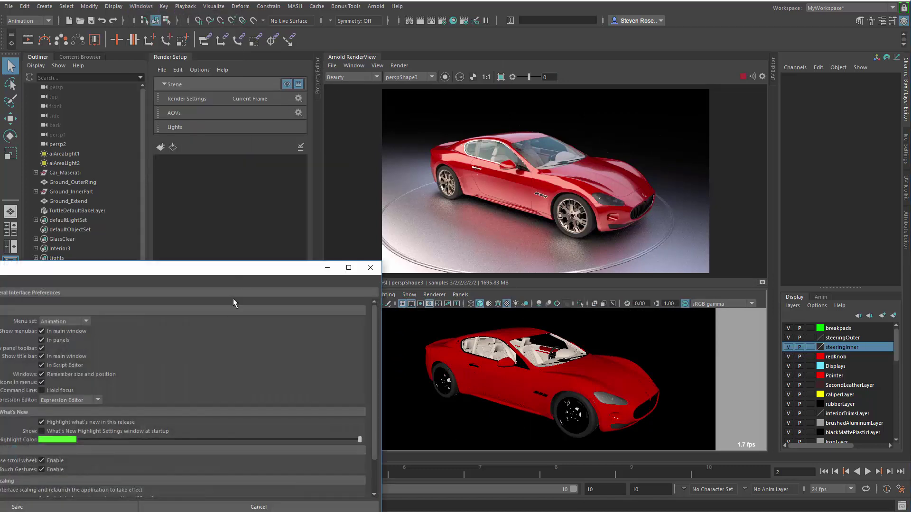
pyautogui.moveTo(230, 270); pyautogui.dragTo(508, 86)
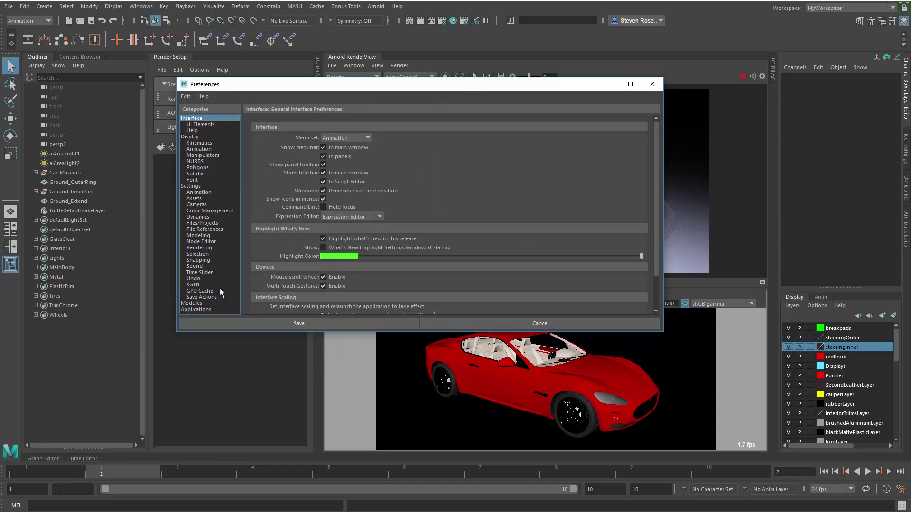
pyautogui.click(203, 248)
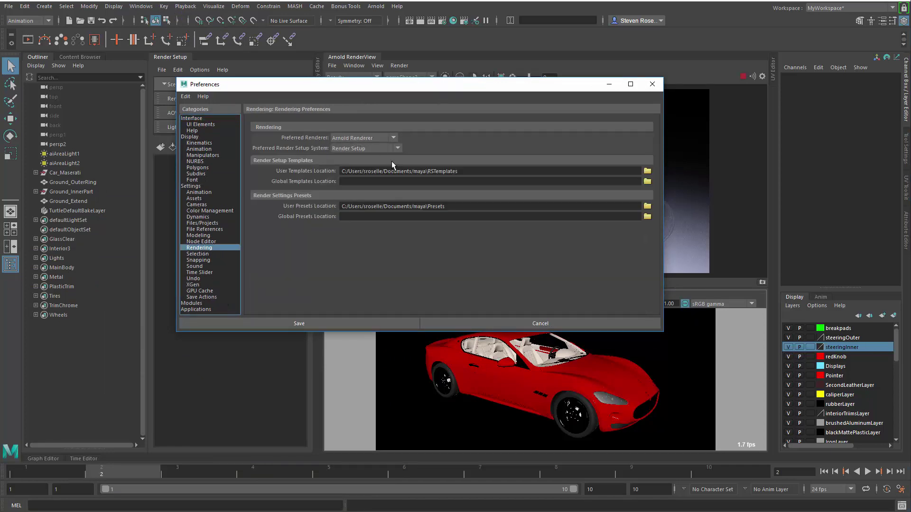
pyautogui.click(349, 148)
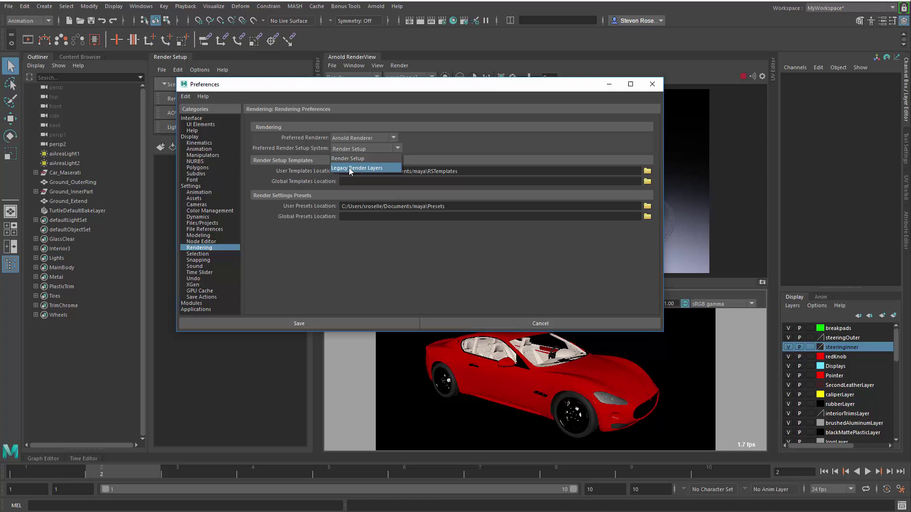
pyautogui.click(351, 159)
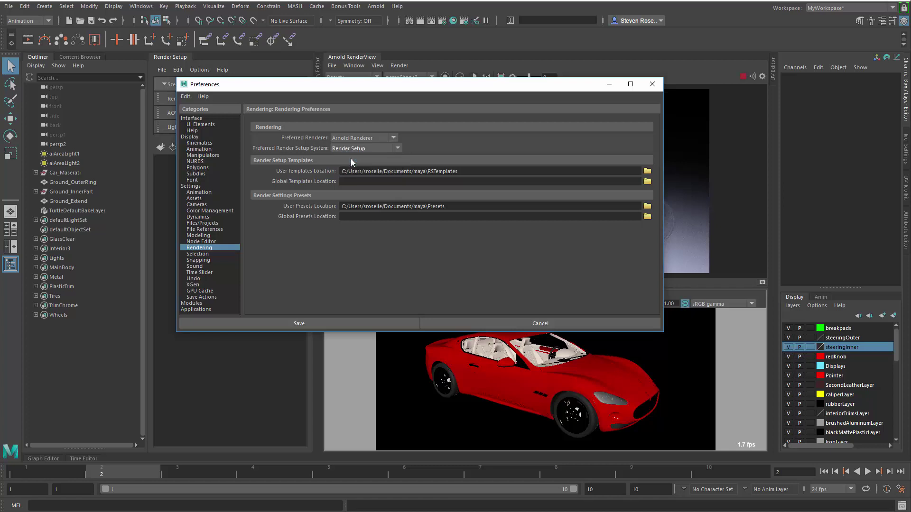
pyautogui.click(652, 84)
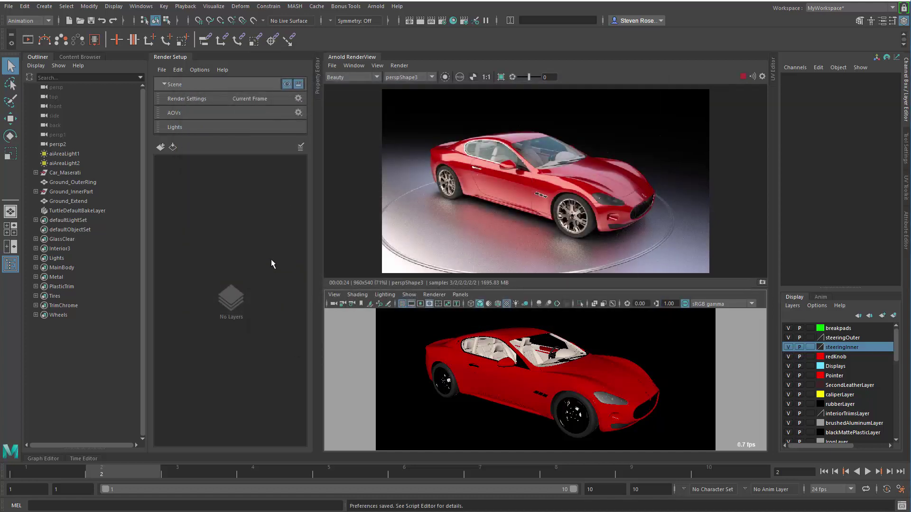
# - Create a render layer named CarLayer and toggle its visibility on and off again
pyautogui.click(159, 147)
pyautogui.moveTo(238, 162); pyautogui.dragTo(116, 161)
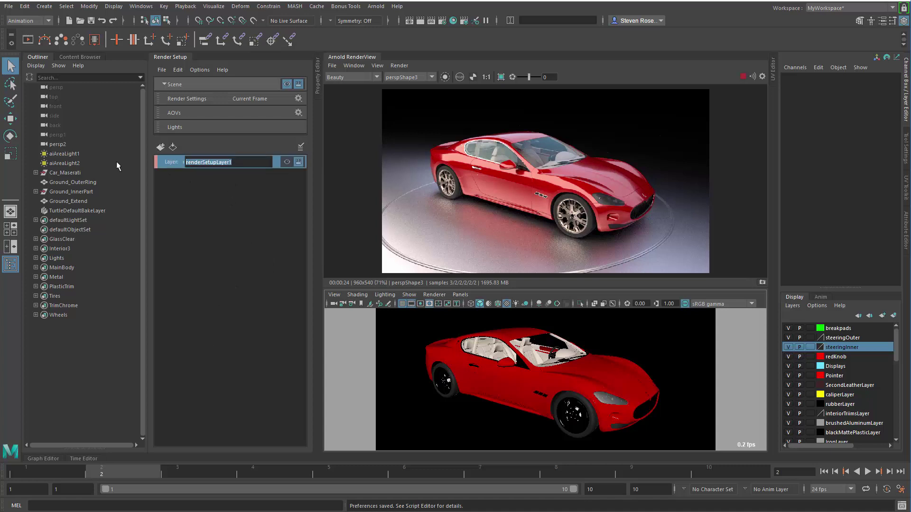
pyautogui.write('CarLayer')
pyautogui.press('Return')
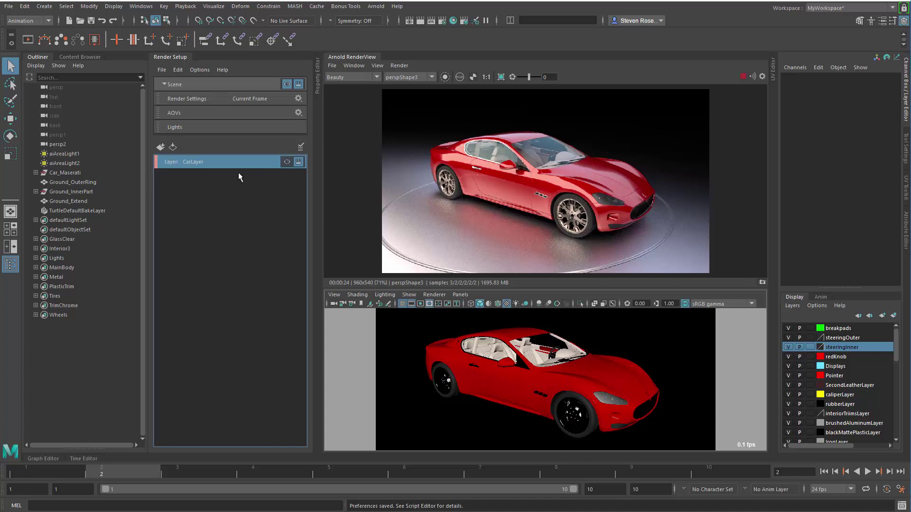
pyautogui.click(287, 162)
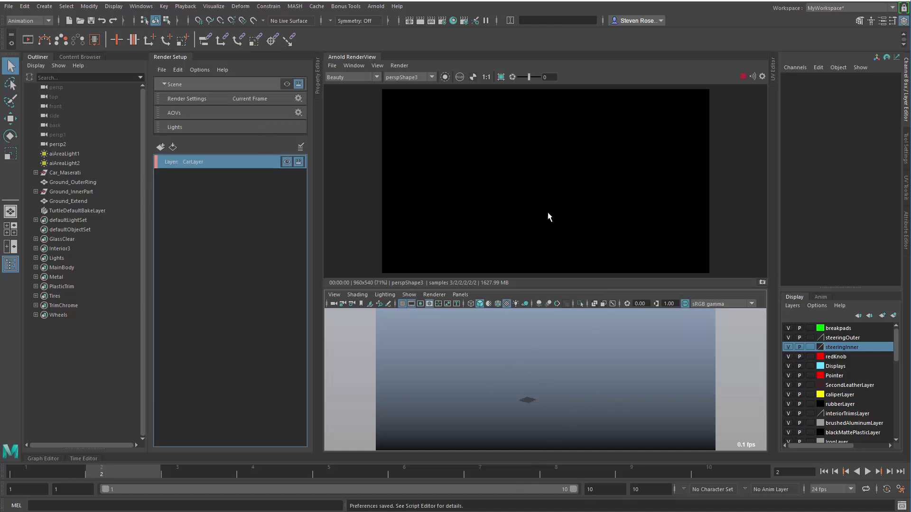
pyautogui.click(285, 162)
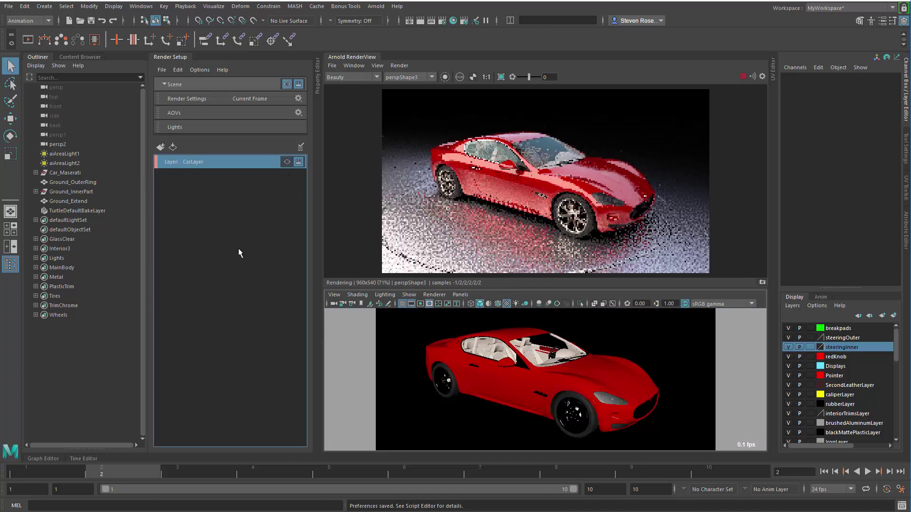
# - Create a collection named CarCol inside CarLayer
pyautogui.rightClick(195, 163)
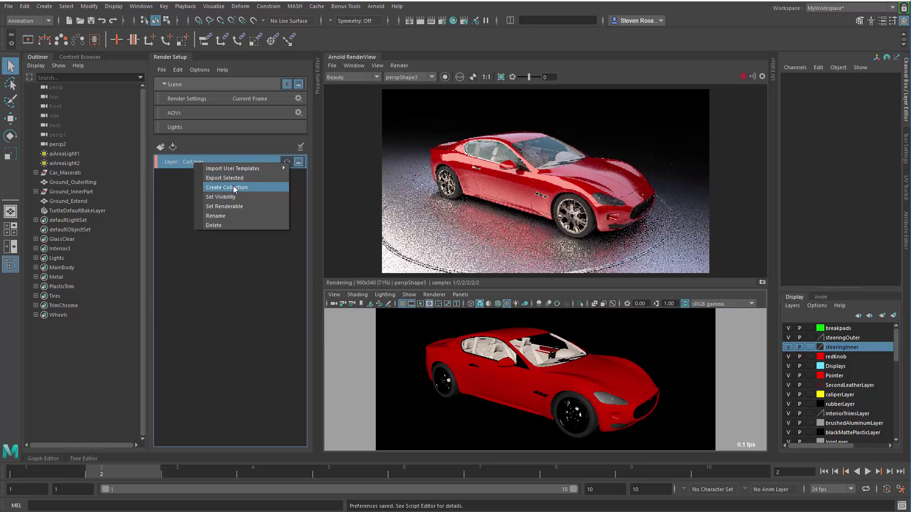
pyautogui.click(233, 187)
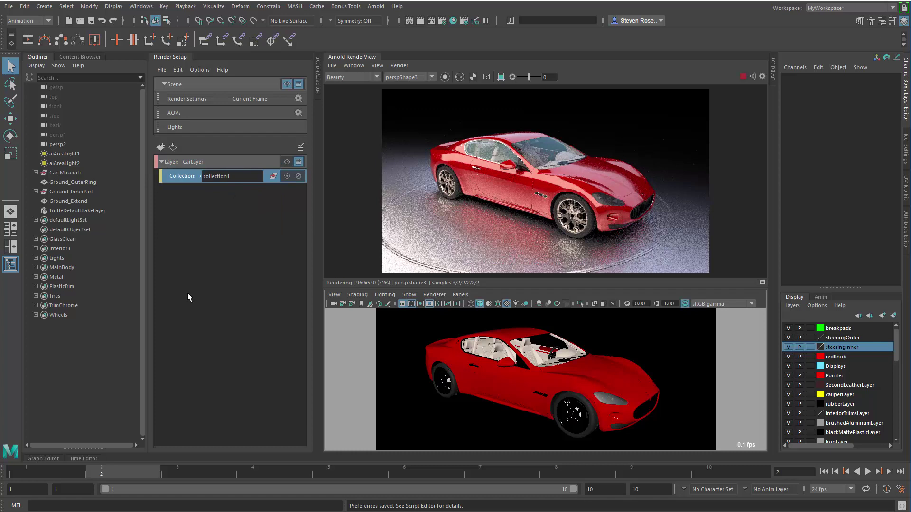
pyautogui.press('BackSpace')
pyautogui.press('BackSpace')
pyautogui.press('BackSpace')
pyautogui.press('BackSpace')
pyautogui.press('BackSpace')
pyautogui.press('BackSpace')
pyautogui.press('BackSpace')
pyautogui.press('BackSpace')
pyautogui.press('BackSpace')
pyautogui.press('BackSpace')
pyautogui.write('CarCo')
pyautogui.press('Return')
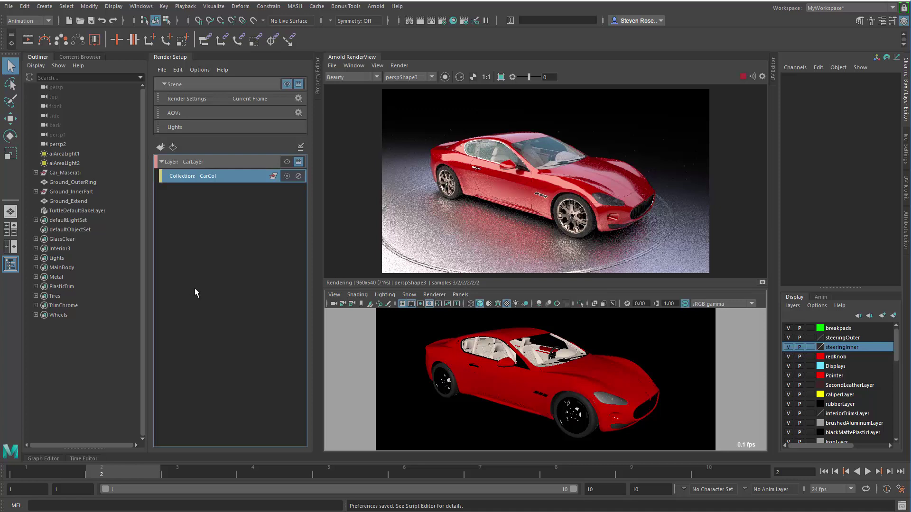
# - Add the car's Body mesh to the CarCol collection through the Property Editor and make CarLayer visible
pyautogui.moveTo(325, 98); pyautogui.dragTo(474, 258)
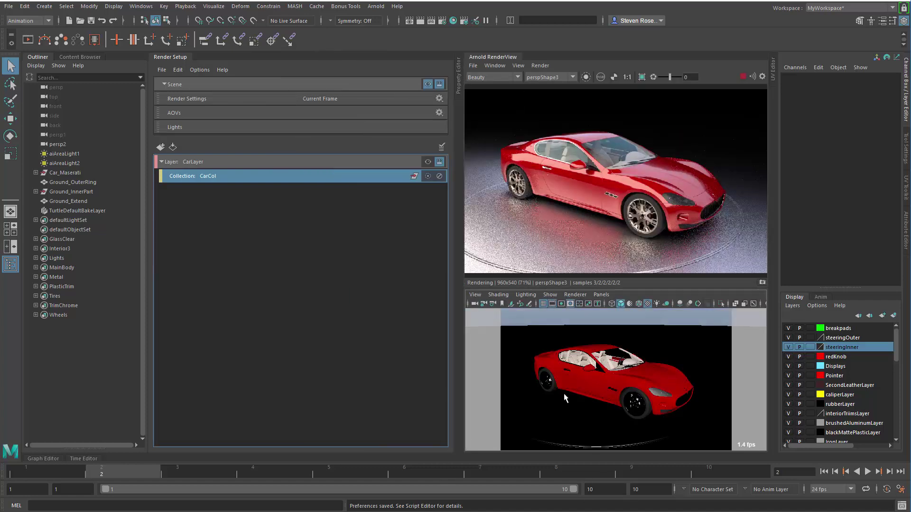
pyautogui.click(596, 382)
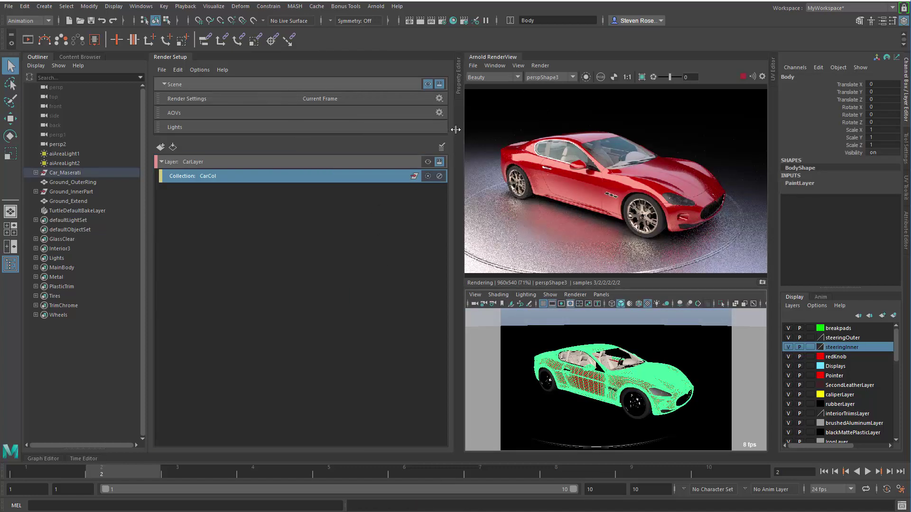
pyautogui.moveTo(451, 132); pyautogui.dragTo(306, 127)
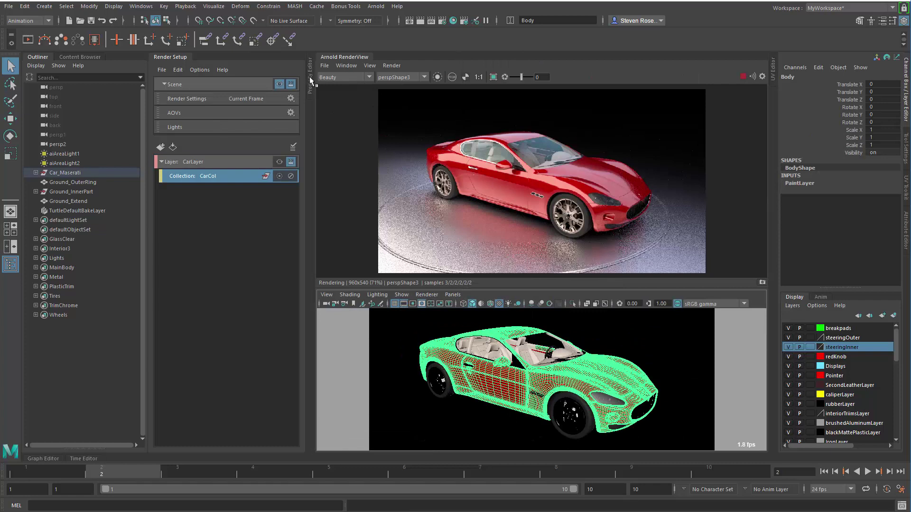
pyautogui.click(310, 80)
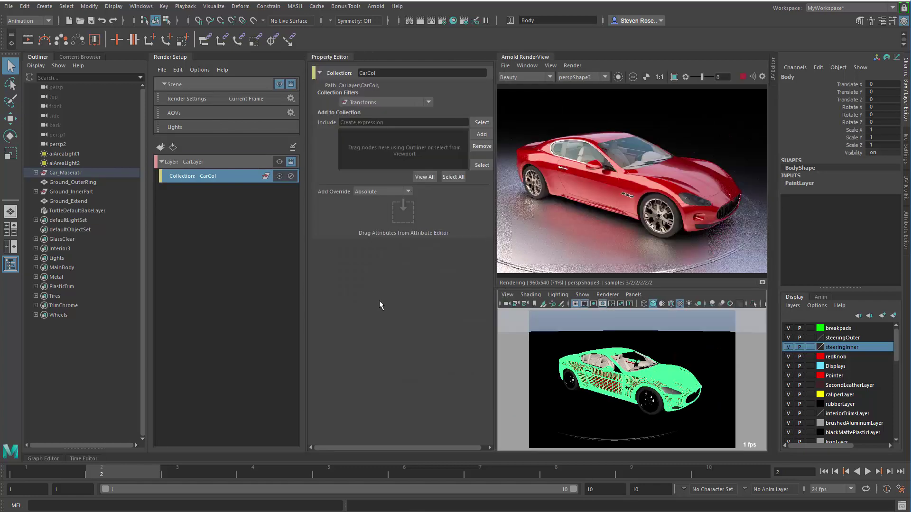
pyautogui.click(481, 134)
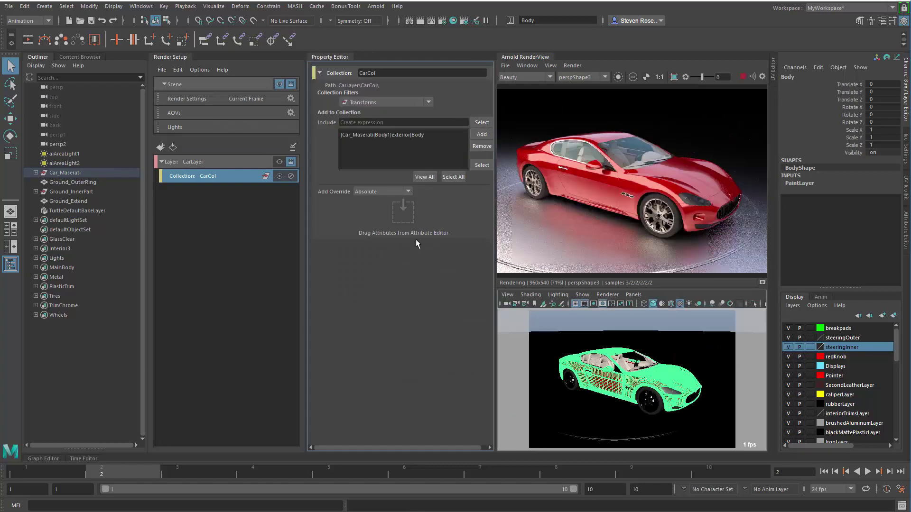
pyautogui.click(279, 161)
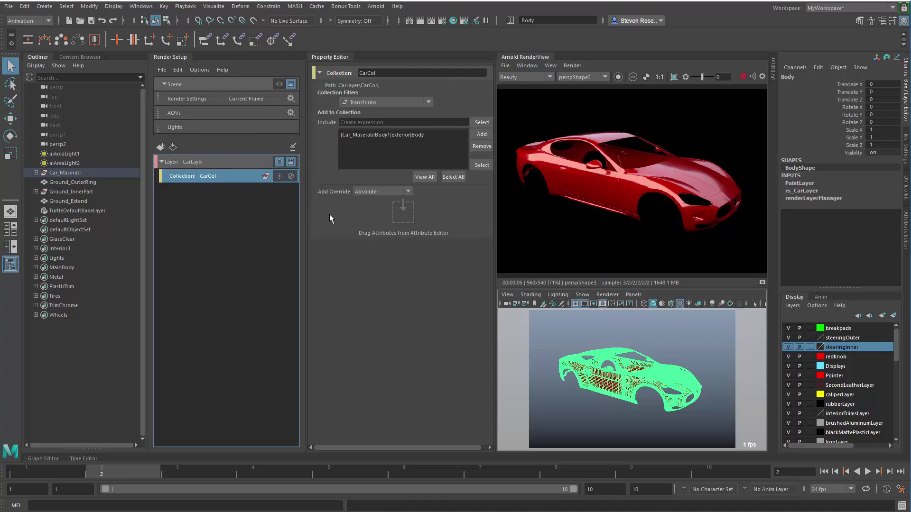
# - Replace the Body entry in CarCol with the include expression Car_* and turn off CarLayer's visibility
pyautogui.click(409, 135)
pyautogui.click(481, 147)
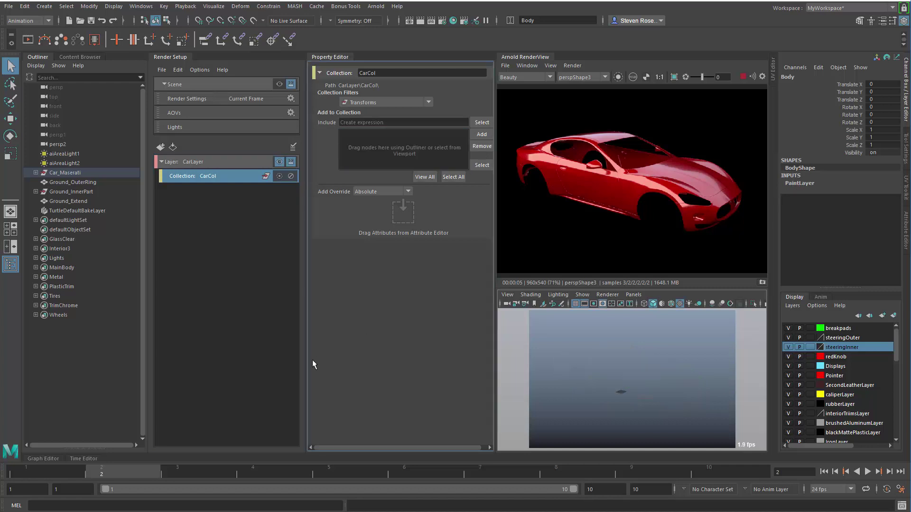
pyautogui.click(356, 123)
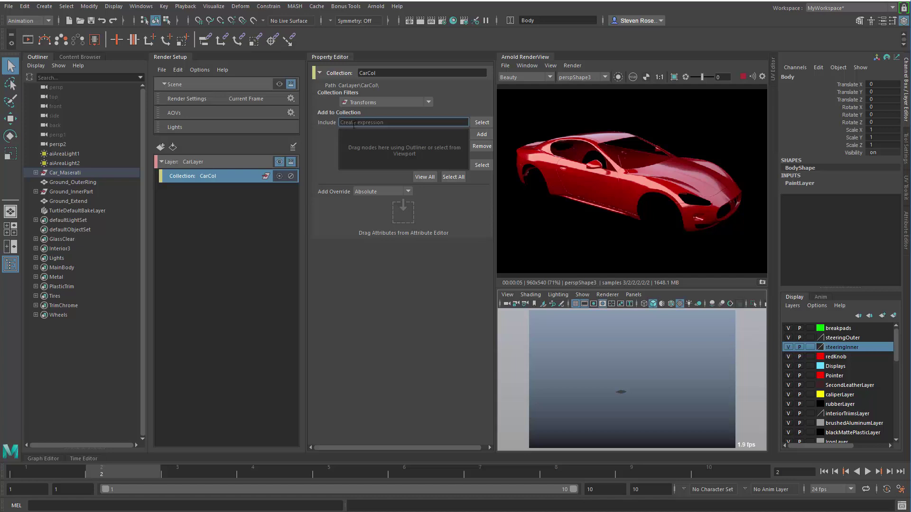
pyautogui.moveTo(356, 124)
pyautogui.write('Car_*')
pyautogui.press('Return')
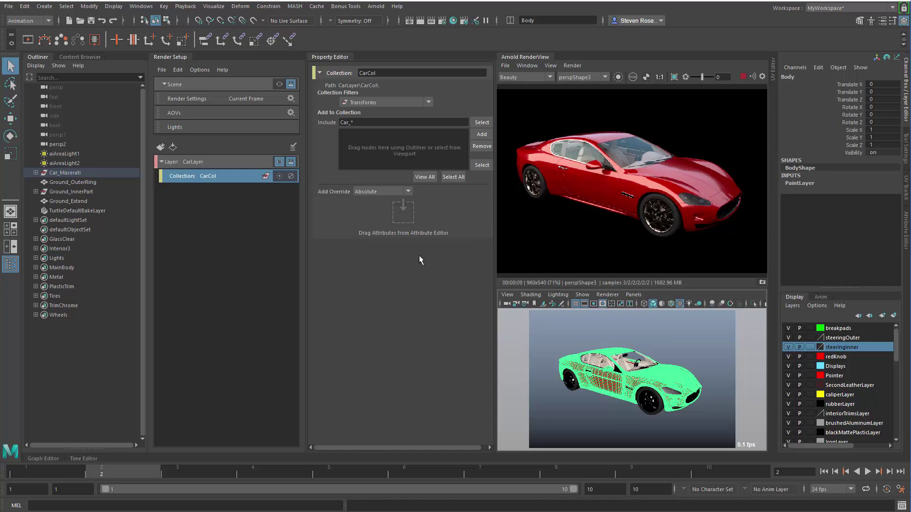
pyautogui.click(279, 162)
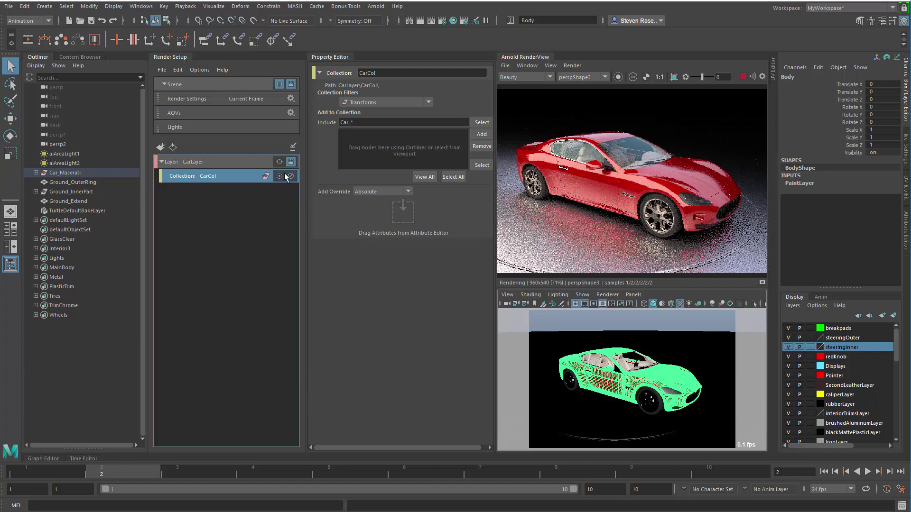
# - Make CarLayer visible to check the CarCol collection in the render, clear the collection selection and turn the layer off again
pyautogui.click(278, 162)
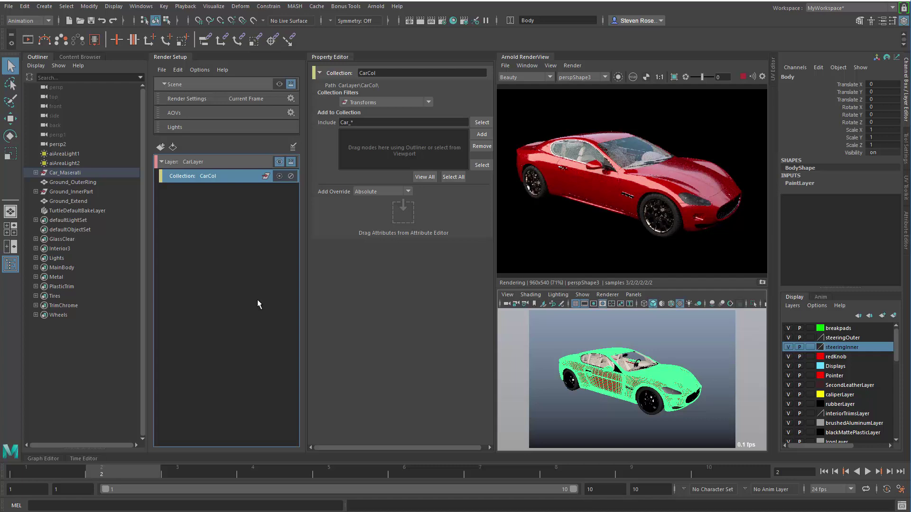
pyautogui.click(240, 247)
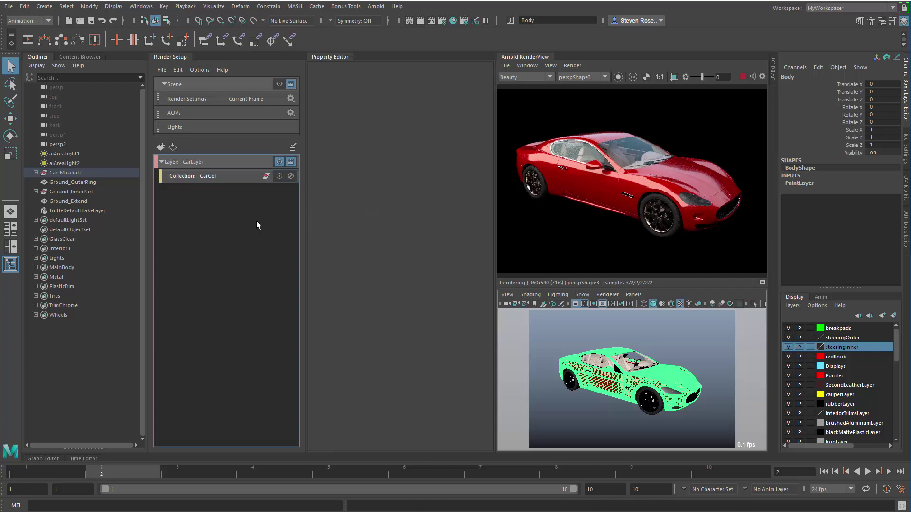
pyautogui.click(279, 162)
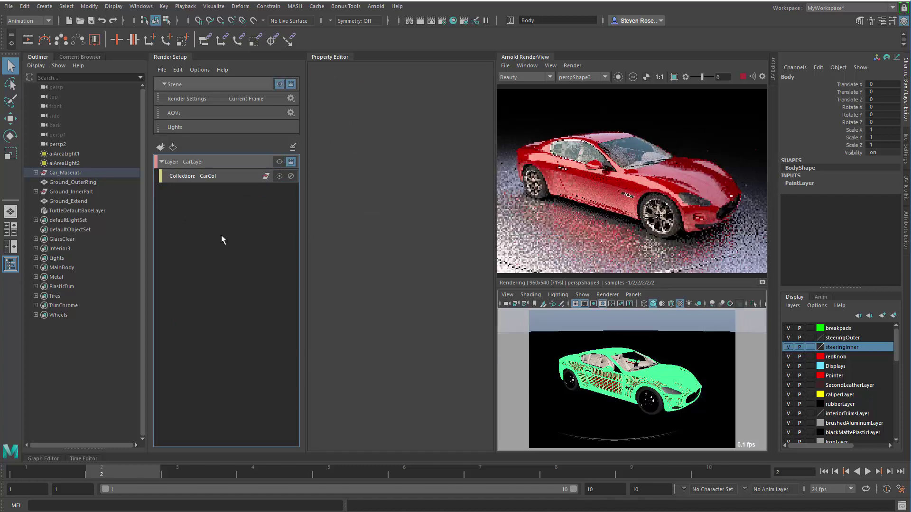
# - Create a polygon sphere, scale it uniformly to about 85 and move it in front of the car to about 323 on X
pyautogui.click(592, 318)
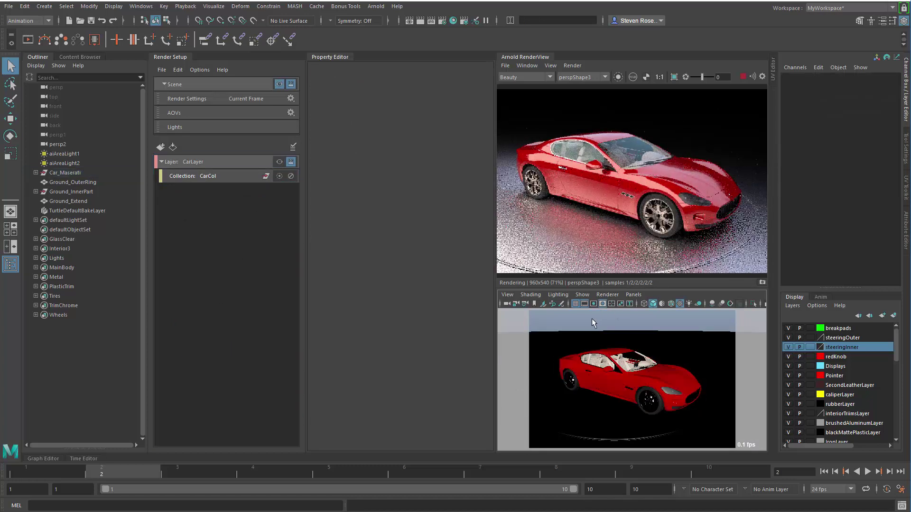
pyautogui.keyDown('shift'); pyautogui.moveTo(592, 319); pyautogui.dragTo(624, 317, button='right'); pyautogui.keyUp('shift')
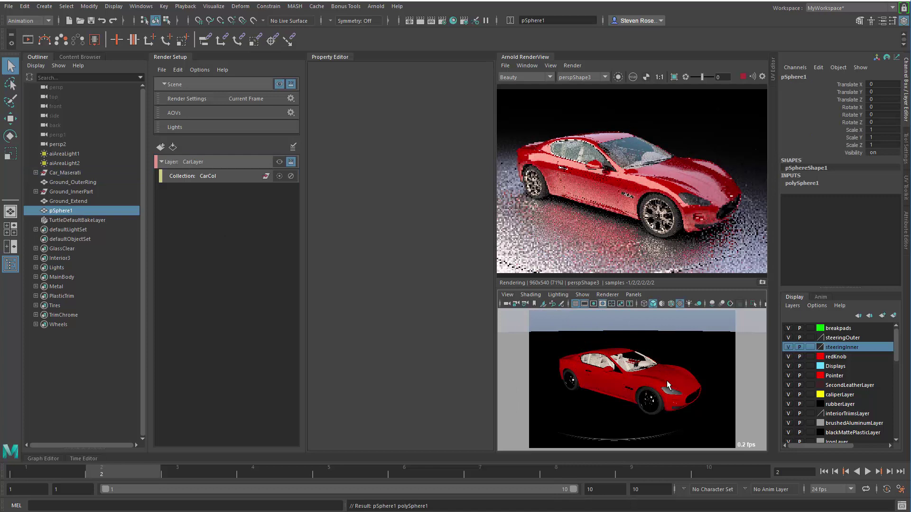
pyautogui.press('r')
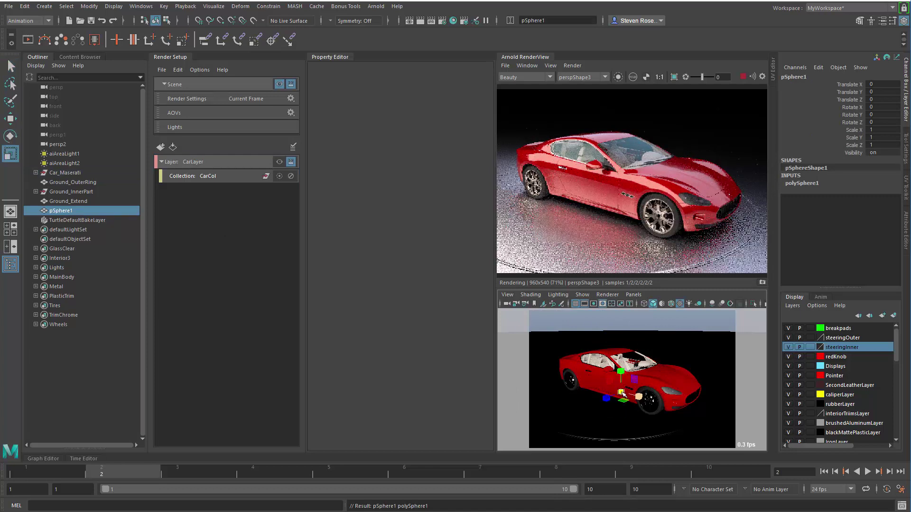
pyautogui.moveTo(621, 392); pyautogui.dragTo(779, 426)
pyautogui.press('w')
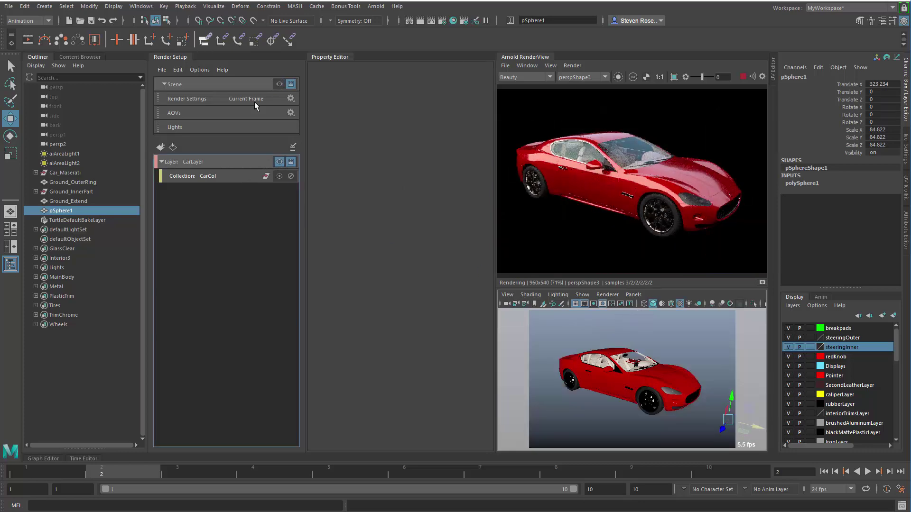
# - Collapse the Property Editor and turn off CarLayer's visibility
pyautogui.click(320, 55)
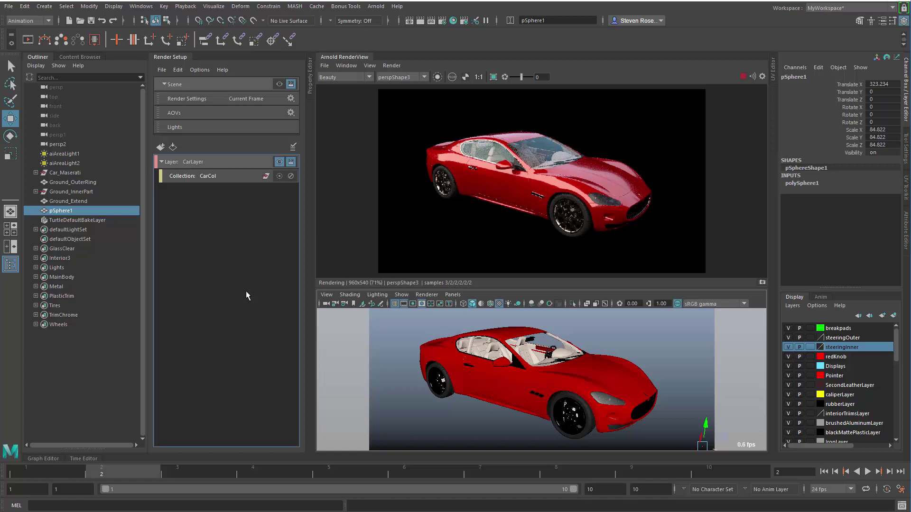
pyautogui.click(279, 163)
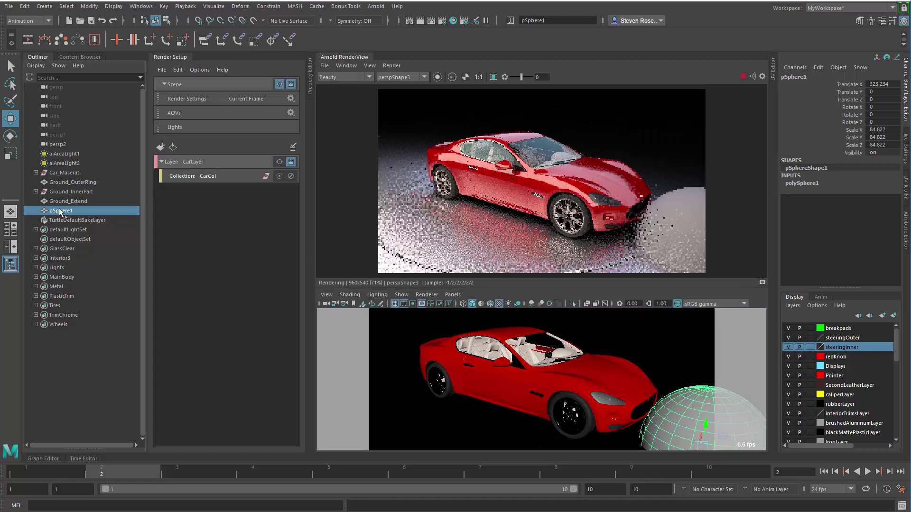
# - Rename the new sphere Car_pSphere1 in the Outliner
pyautogui.doubleClick(60, 212)
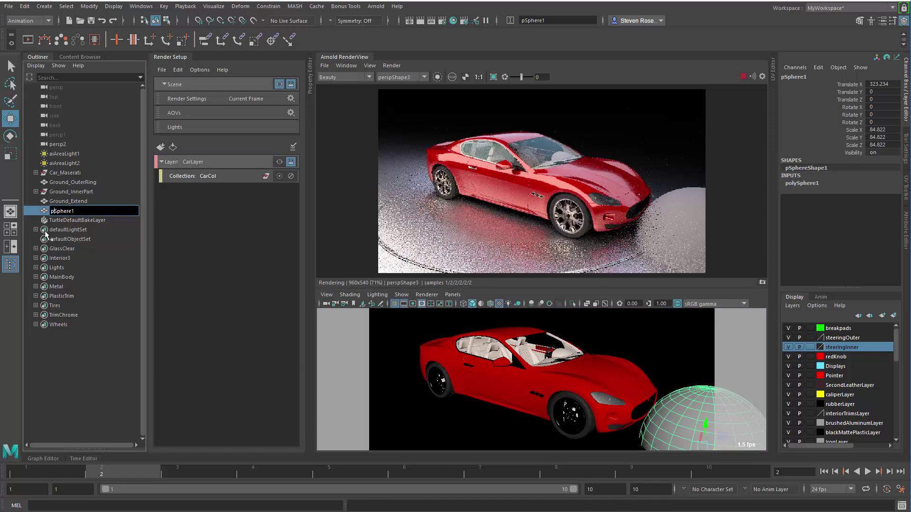
pyautogui.press('Home')
pyautogui.write('Car_')
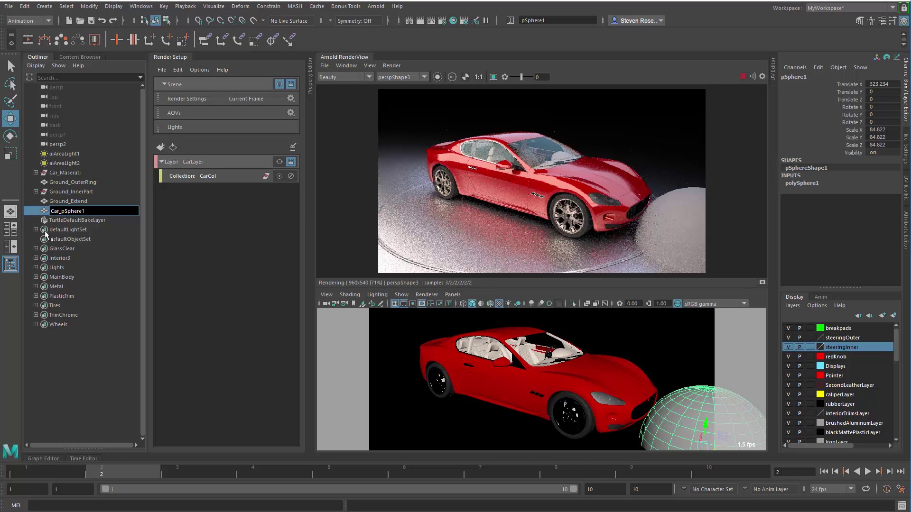
pyautogui.press('Return')
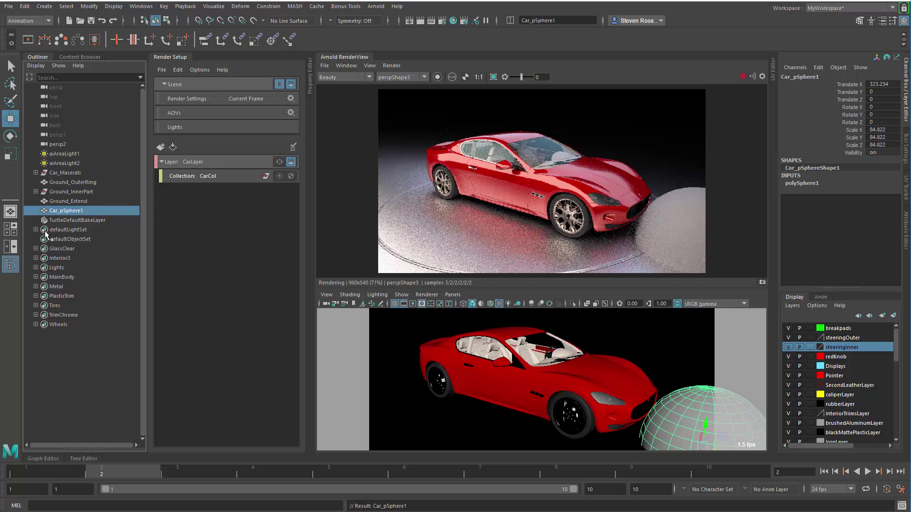
# - Clear the object selection and toggle CarLayer's visibility on and off again to check whether the renamed sphere is included
pyautogui.click(61, 353)
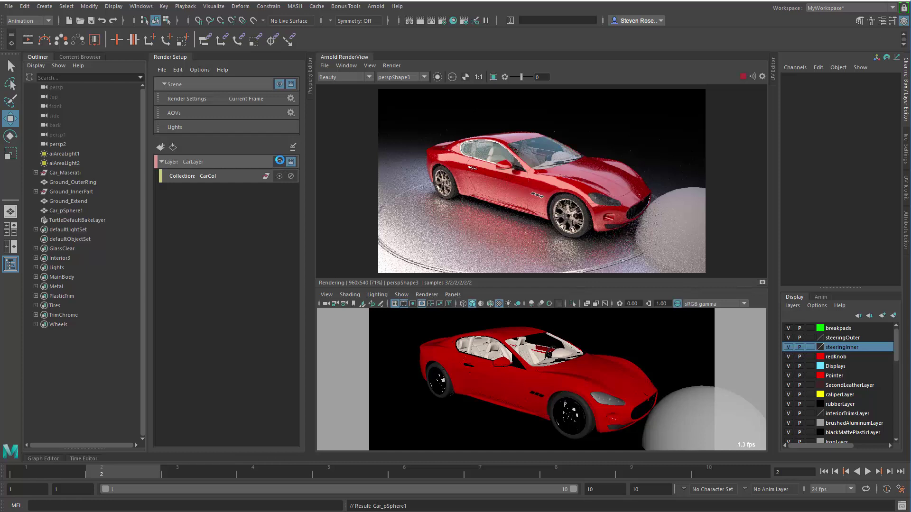
pyautogui.click(279, 161)
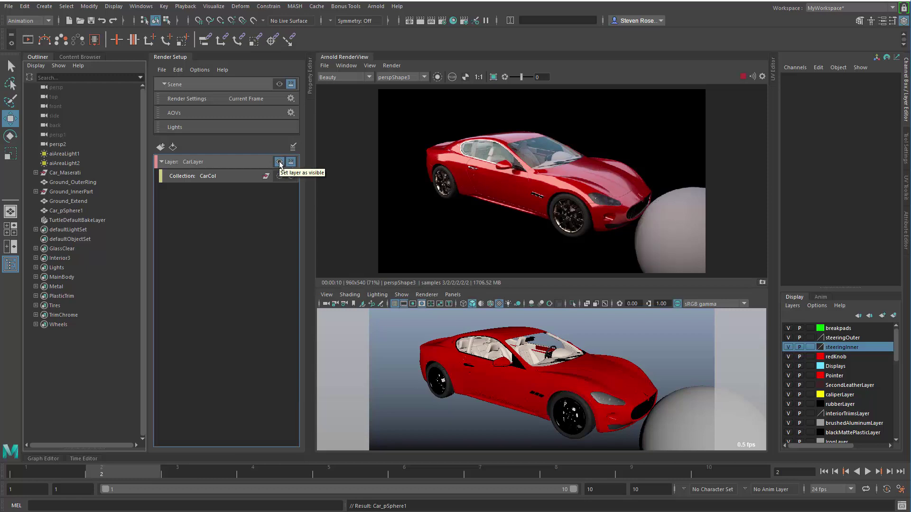
pyautogui.click(280, 163)
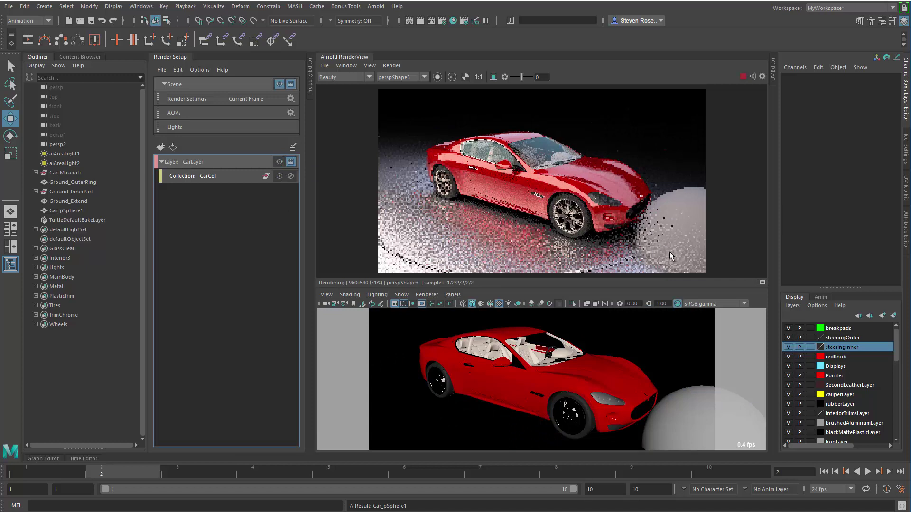
# - Duplicate Car_pSphere1 three times, spread the copies around the car and make CarLayer visible
pyautogui.click(704, 424)
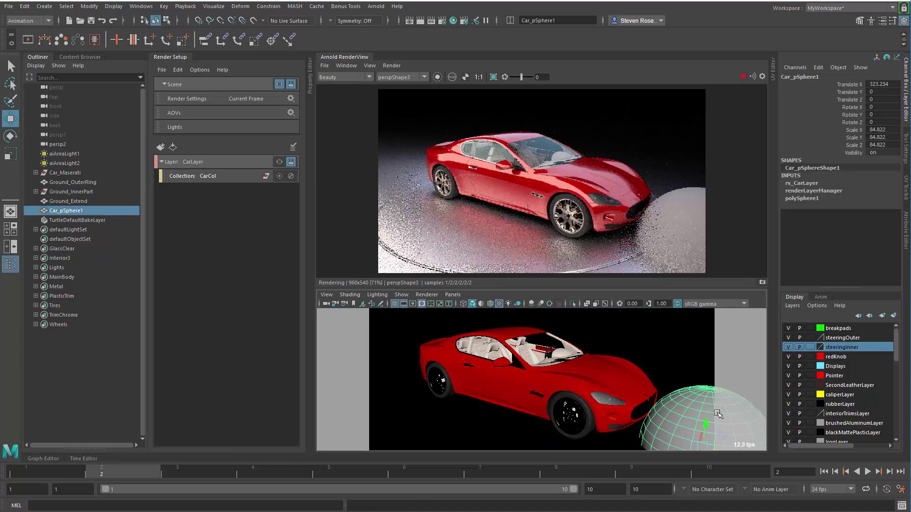
pyautogui.scroll(-3, 718, 414)
pyautogui.hotkey('ctrl', 'd')
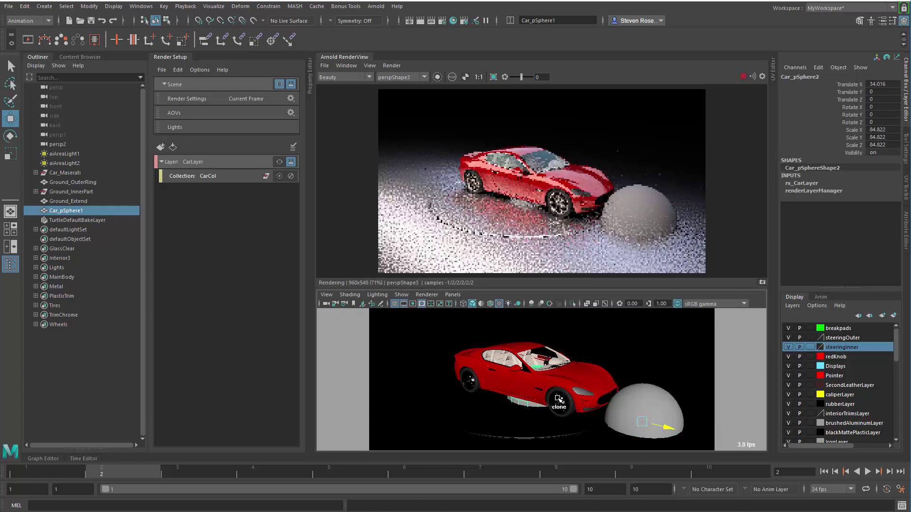
pyautogui.moveTo(524, 377); pyautogui.dragTo(433, 359)
pyautogui.hotkey('ctrl', 'd')
pyautogui.hotkey('ctrl', 'd')
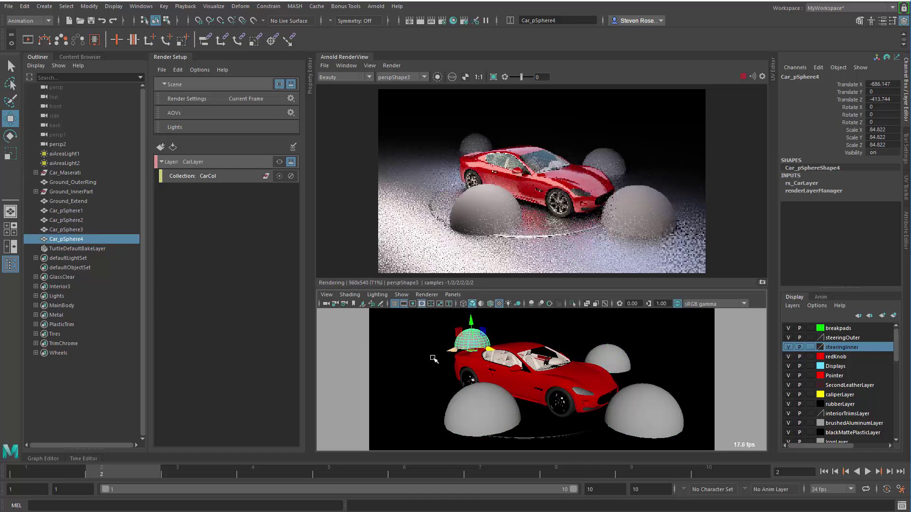
pyautogui.moveTo(483, 328); pyautogui.dragTo(450, 336)
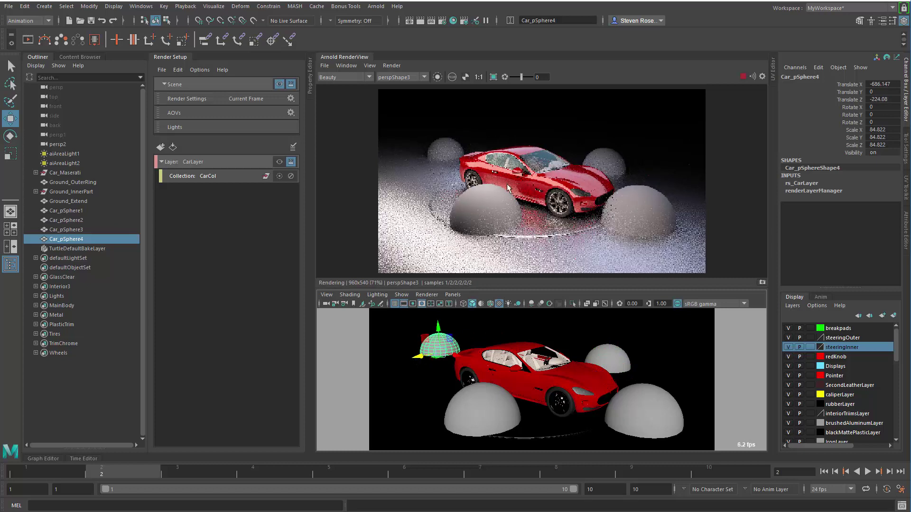
pyautogui.click(279, 163)
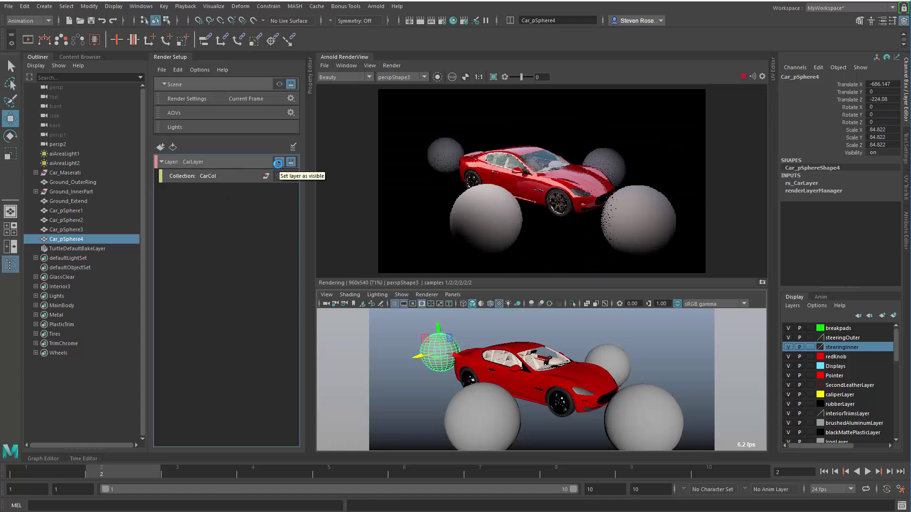